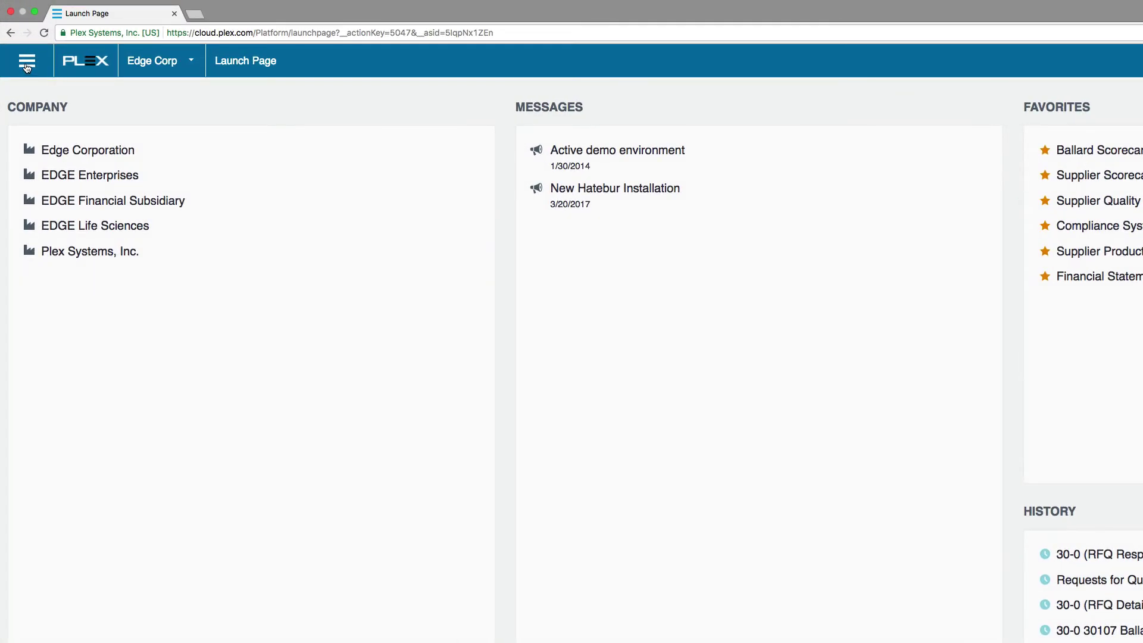
Find request for quote 30 under Requests for Quotes in Suppliers and Purchasing and open the responses for RFQ 30-0.
{"action": "left_click", "coordinate": [36, 69]}
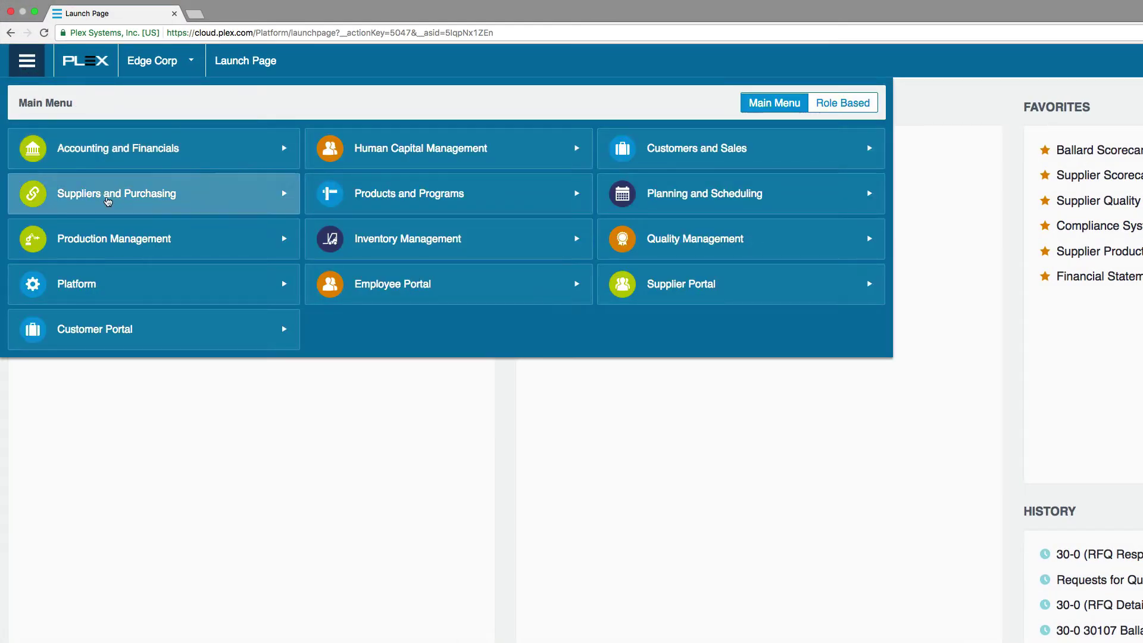
{"action": "left_click", "coordinate": [106, 199]}
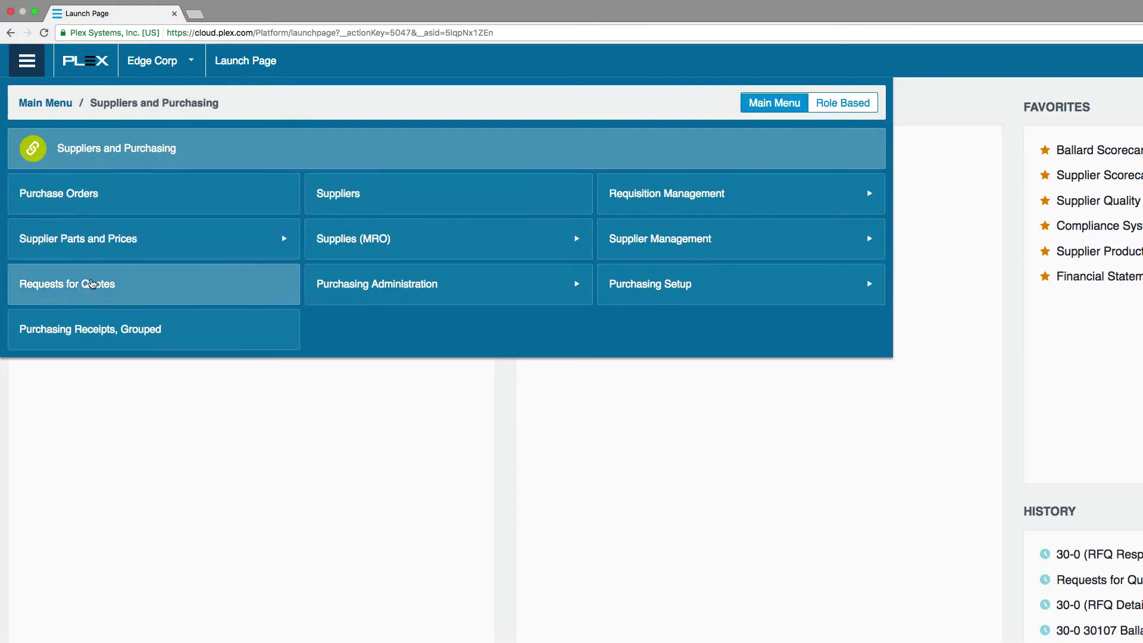
{"action": "left_click", "coordinate": [90, 283]}
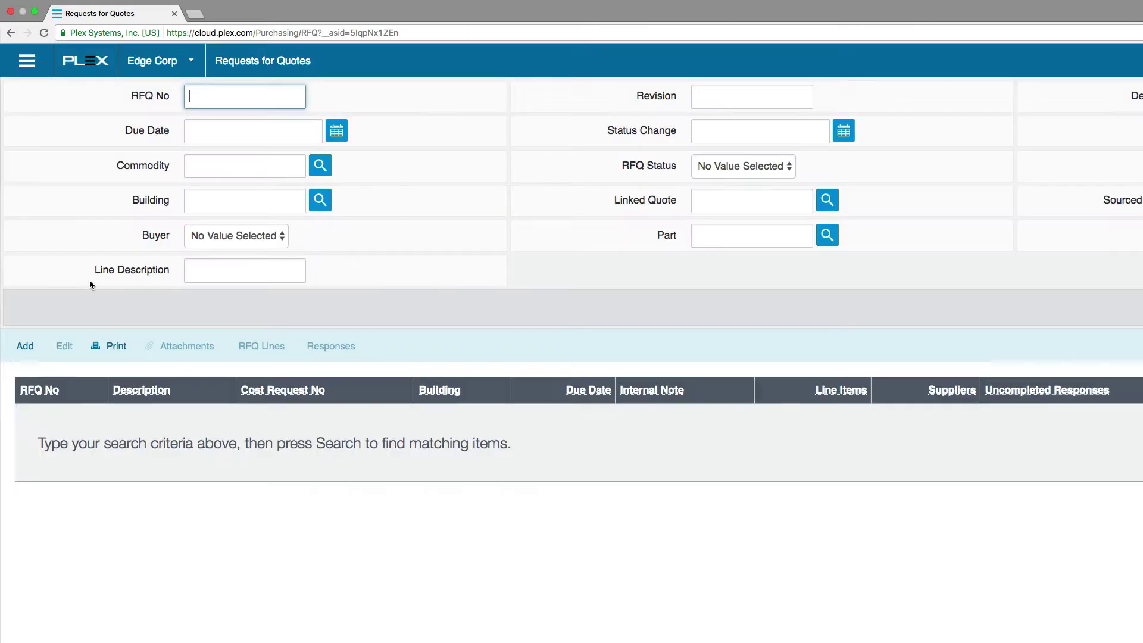
{"action": "type", "text": "30"}
{"action": "key", "text": "Return"}
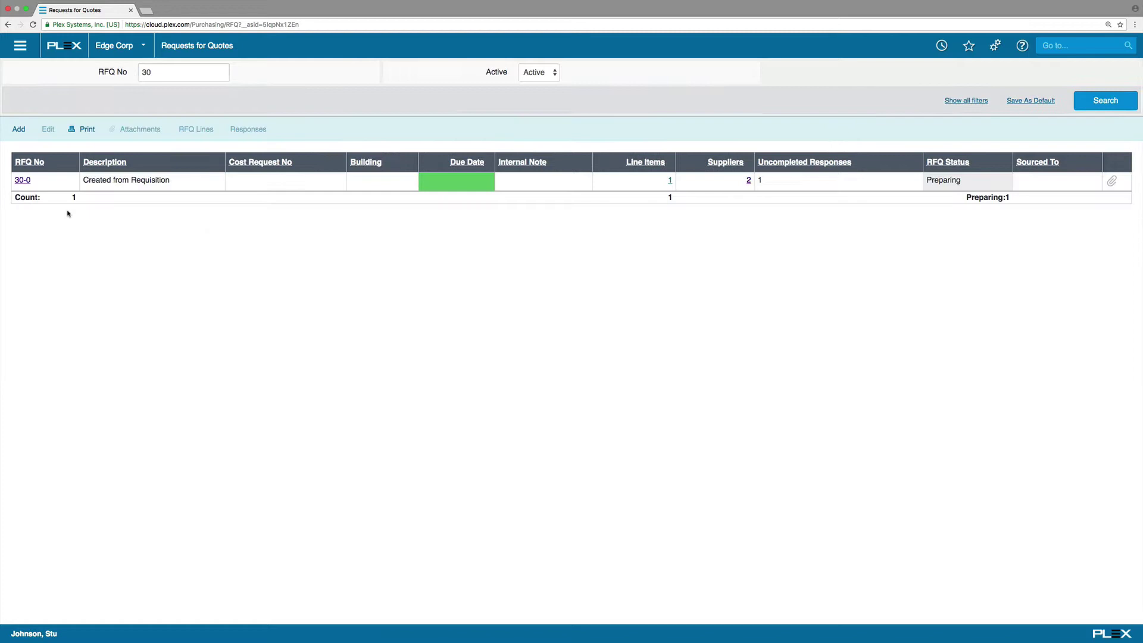
{"action": "left_click", "coordinate": [44, 183]}
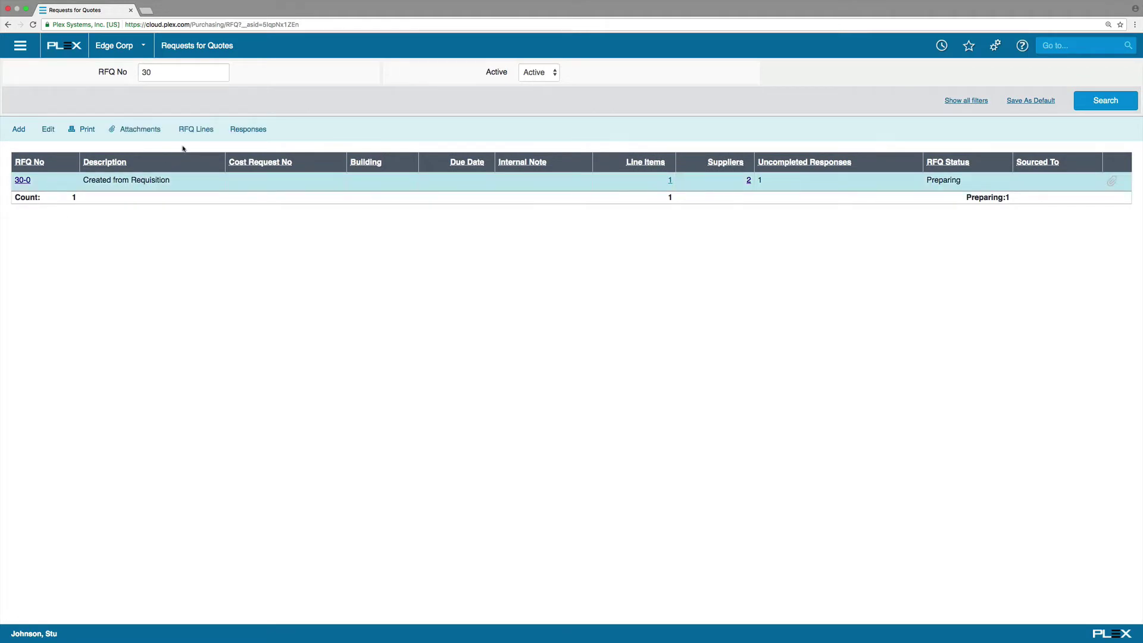
{"action": "left_click", "coordinate": [244, 137]}
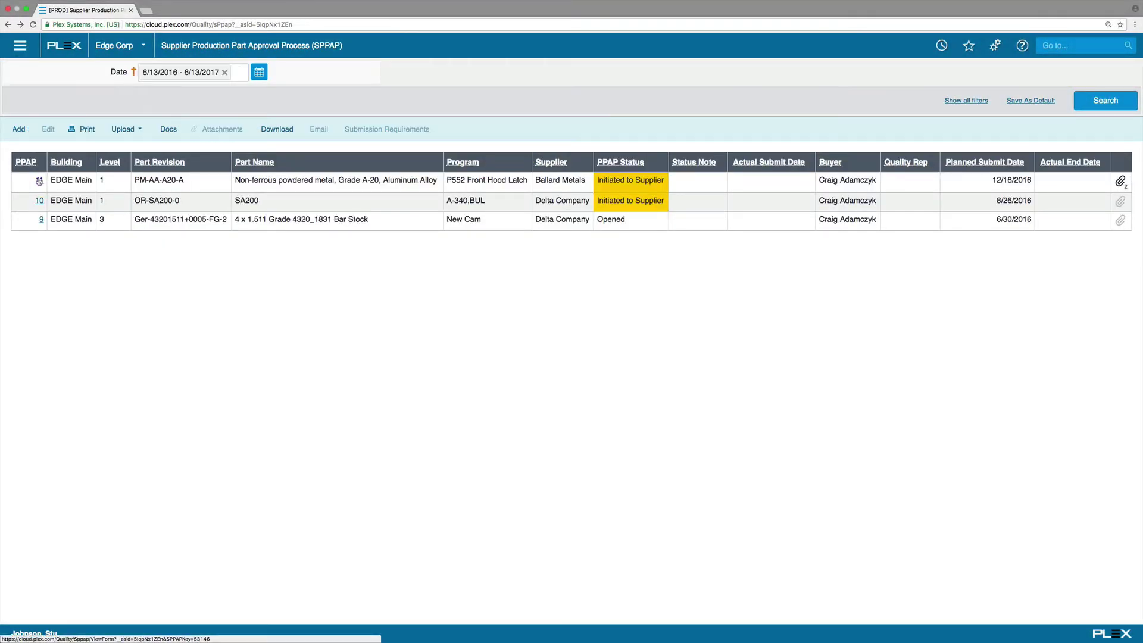
Open supplier PPAP 11 for the aluminum alloy powdered metal and preview its printable Part Submission Warrant.
{"action": "left_click", "coordinate": [39, 181]}
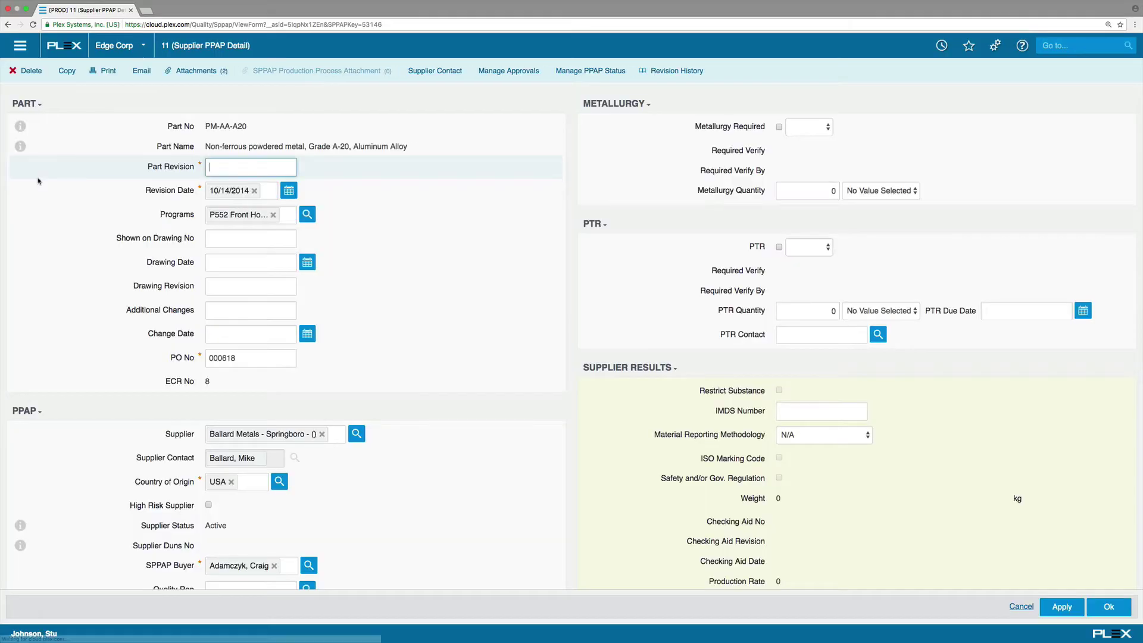
{"action": "left_click", "coordinate": [107, 72]}
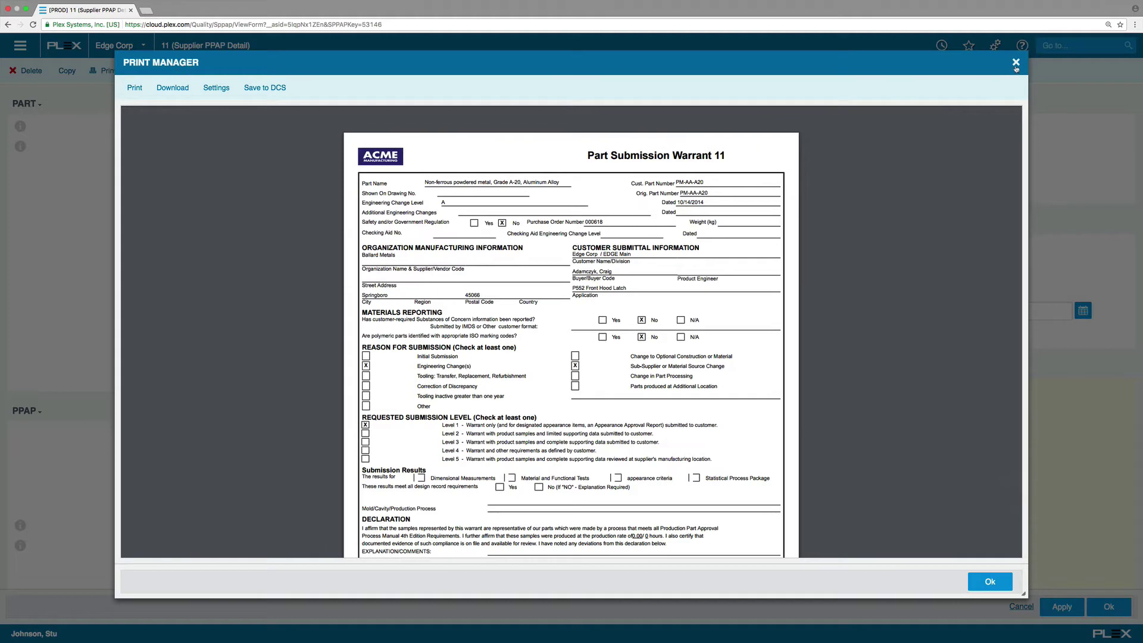
{"action": "left_click", "coordinate": [1014, 69]}
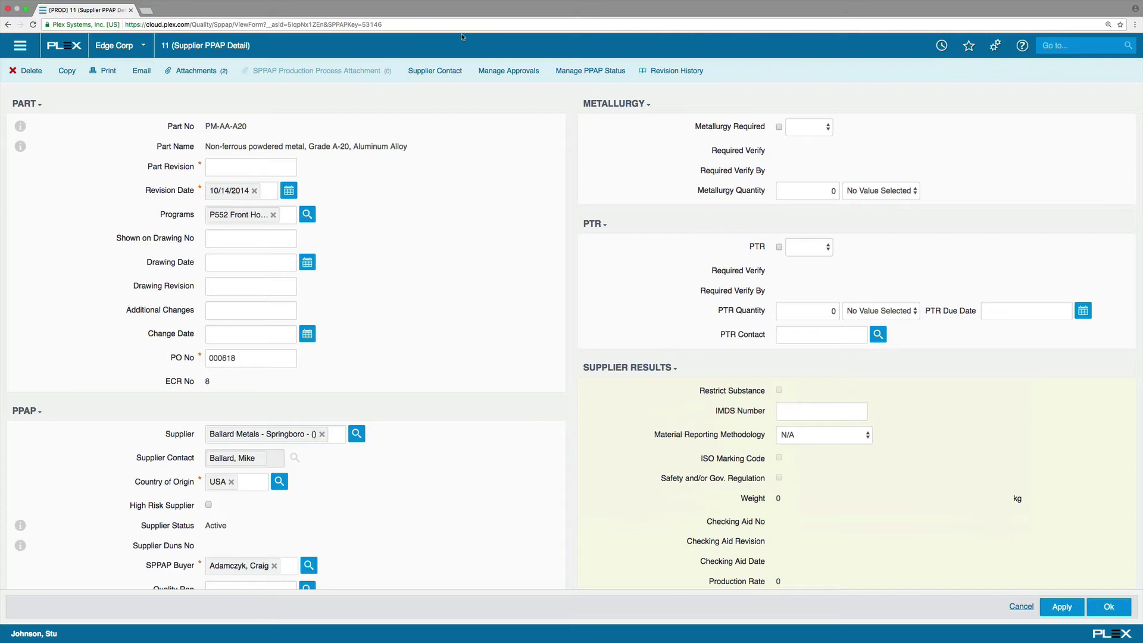
Attach 504361_FMEA_2017-2-05_67459.pdf from the desktop to the supplier PPAP and view the attached document.
{"action": "left_click", "coordinate": [209, 71]}
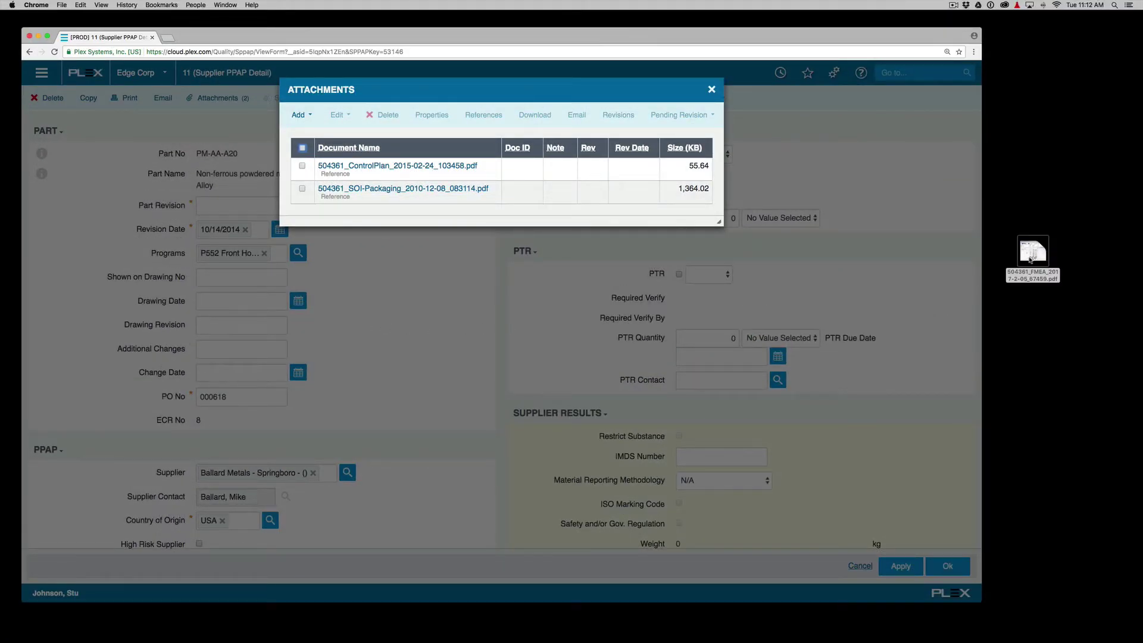
{"action": "left_click_drag", "start_coordinate": [1030, 259], "coordinate": [631, 172]}
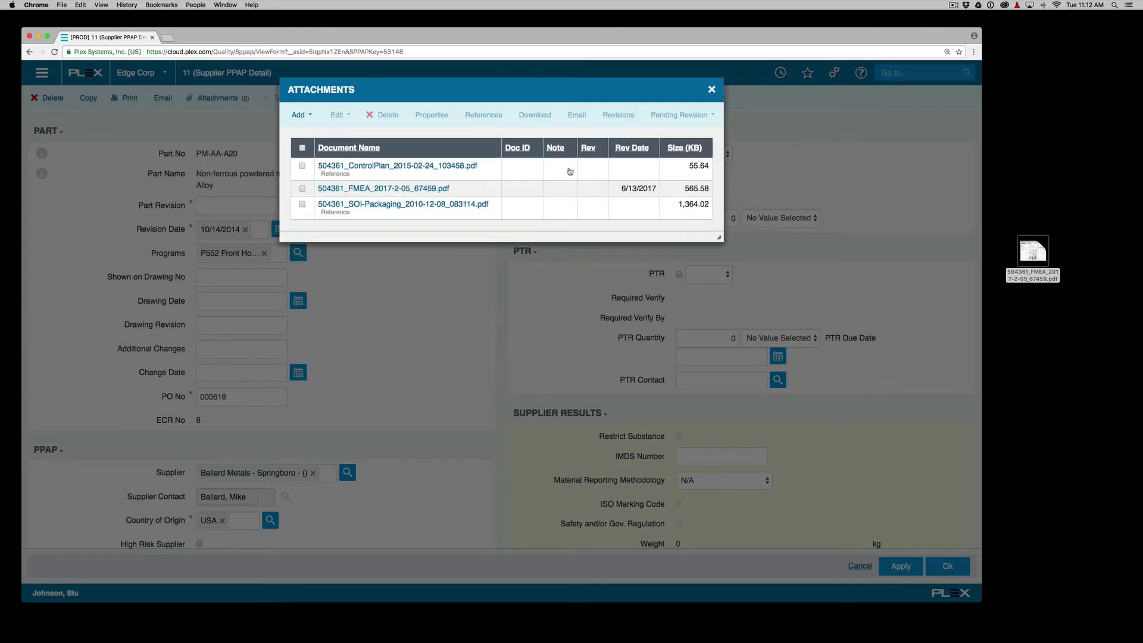
{"action": "left_click", "coordinate": [425, 188]}
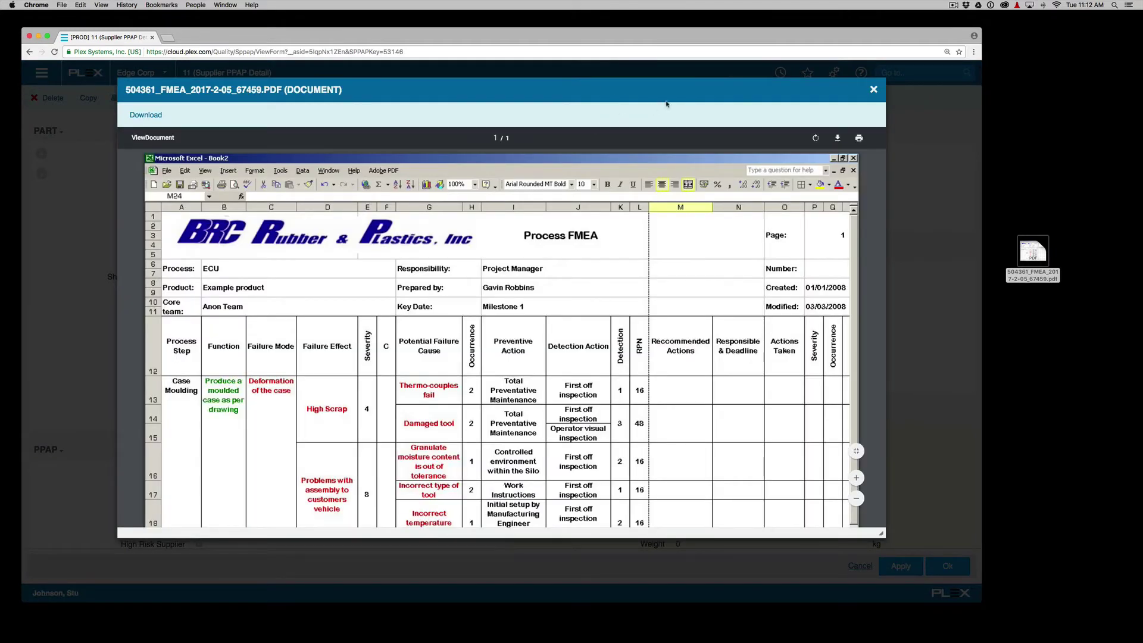
{"action": "left_click", "coordinate": [873, 91]}
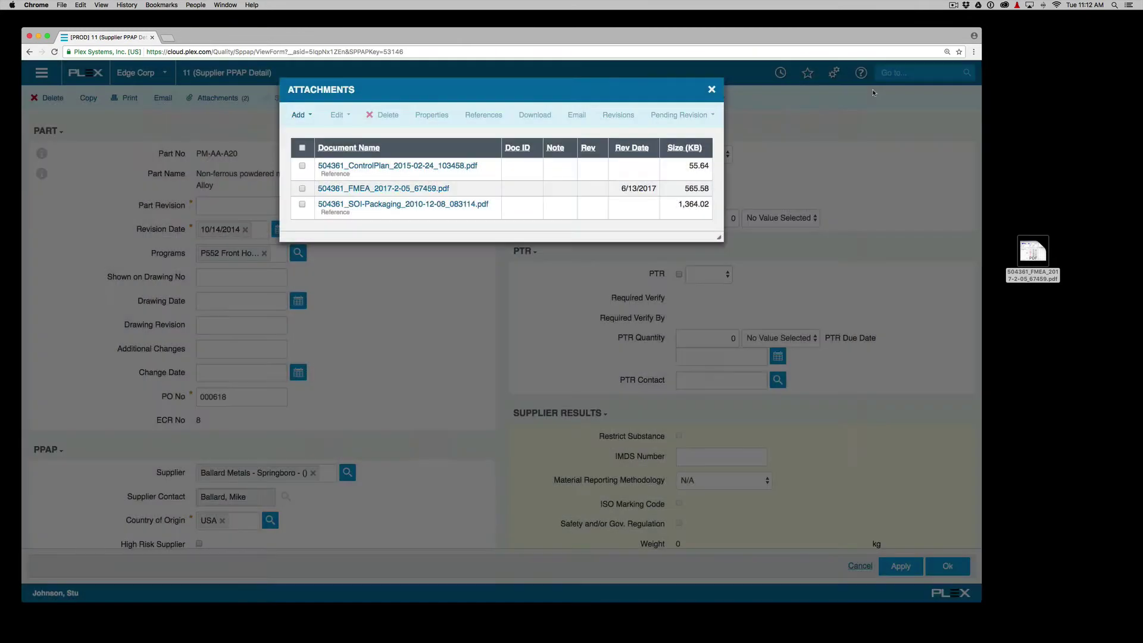
{"action": "left_click", "coordinate": [711, 90]}
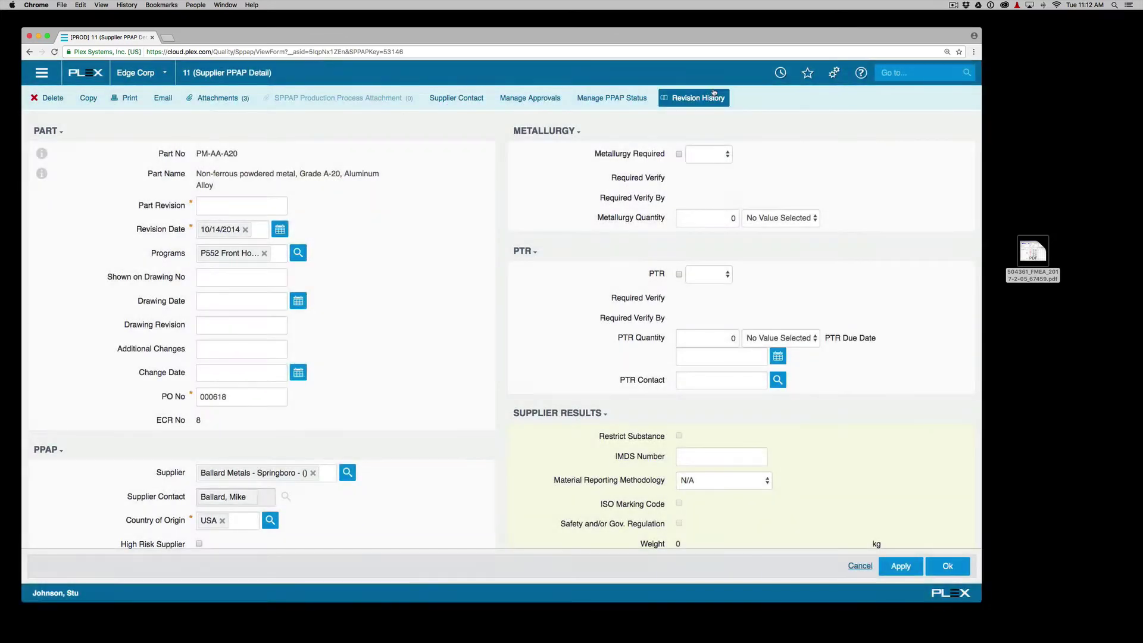
{"action": "key", "text": "ctrl+super+f"}
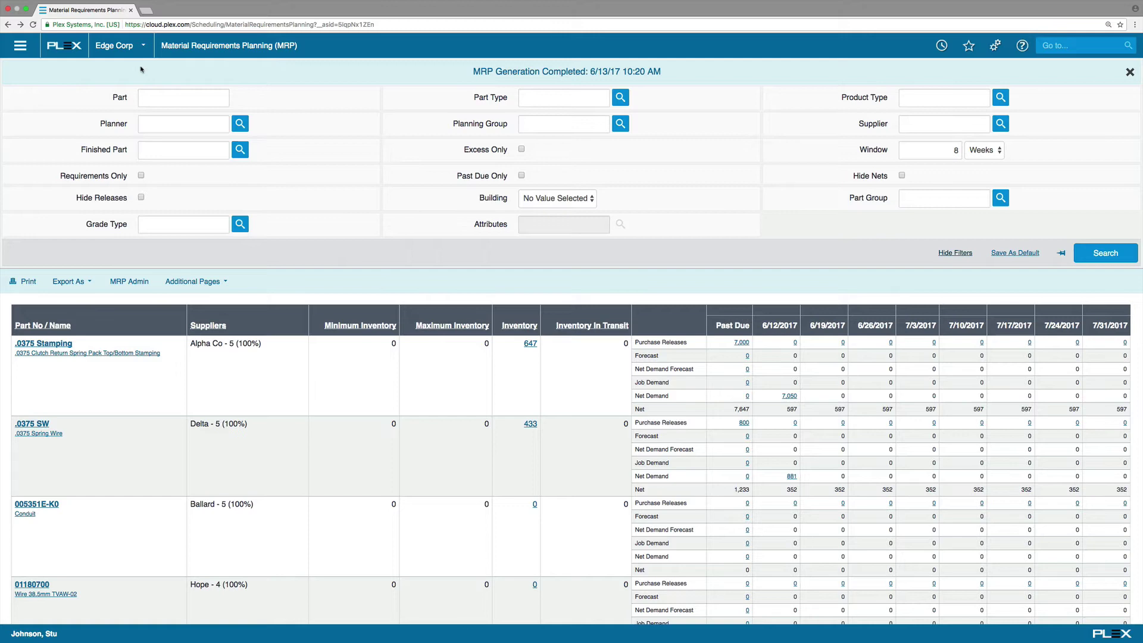
Filter the material requirements planning list by part pm-aa.
{"action": "left_click", "coordinate": [158, 97]}
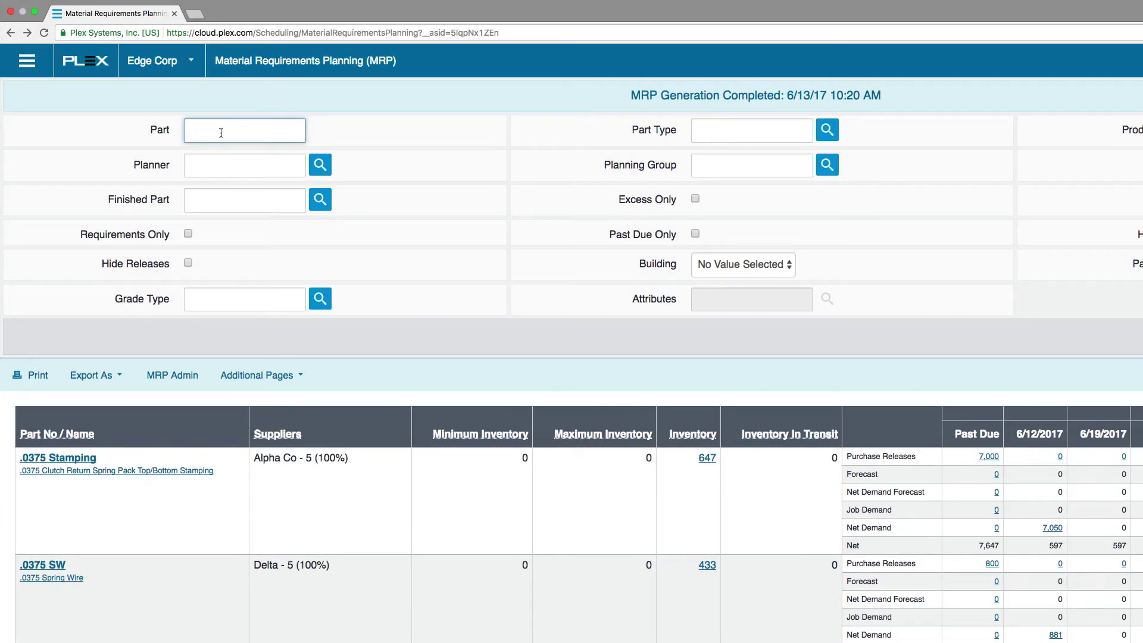
{"action": "type", "text": "pm-aa"}
{"action": "key", "text": "Return"}
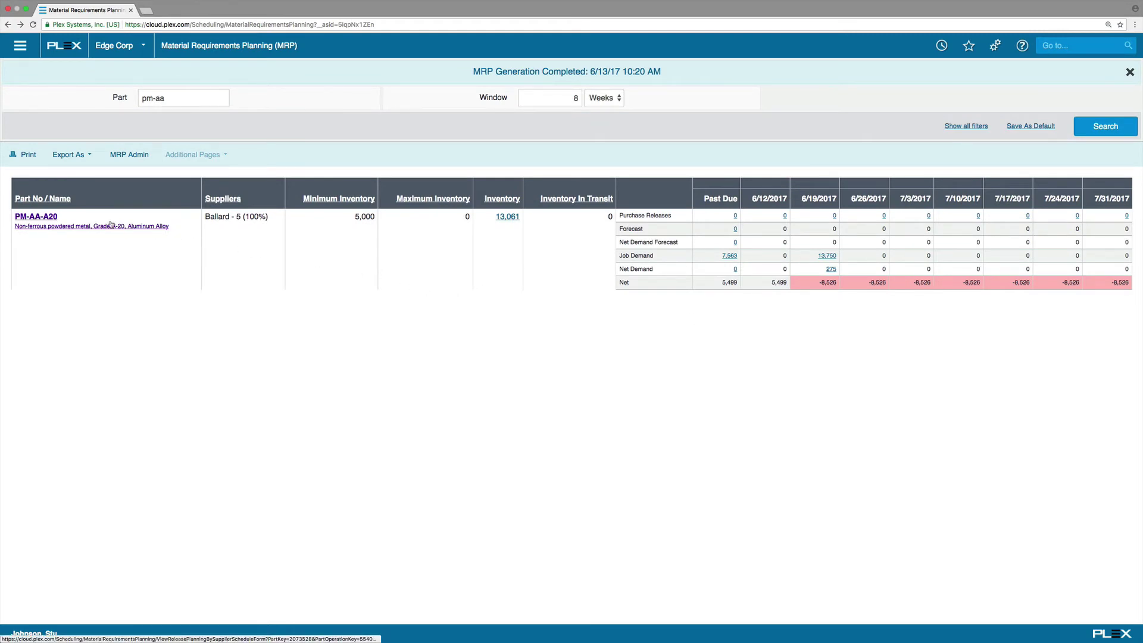
Create the recommended purchase release of 14,000 due 6/19/2017 for part PM-AA-A20 on its release planning page.
{"action": "left_click", "coordinate": [37, 219]}
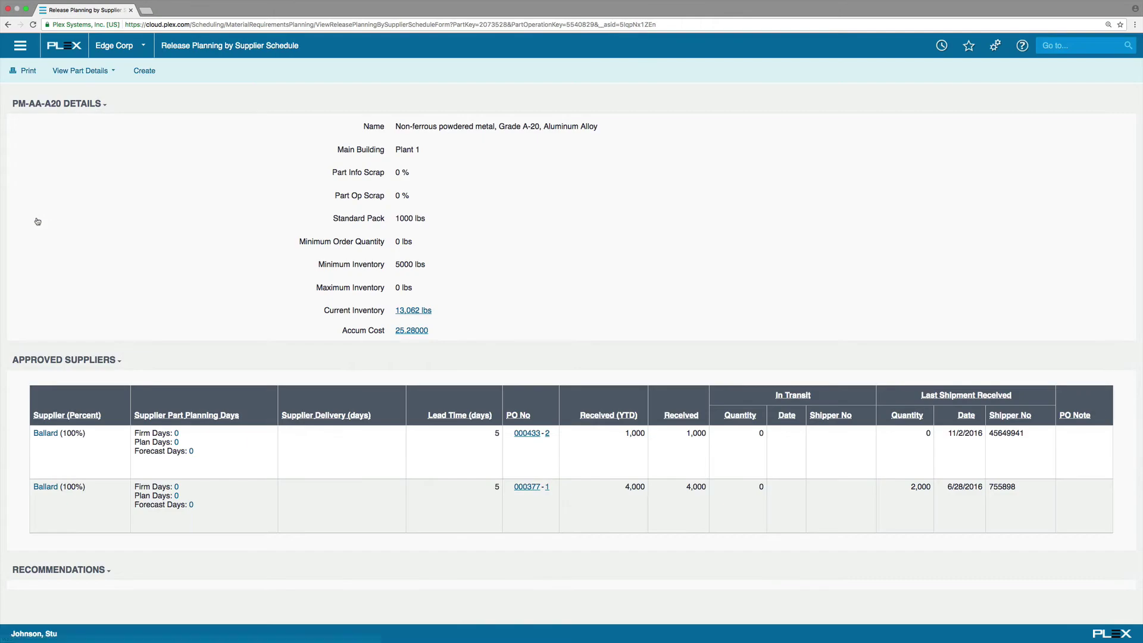
{"action": "scroll", "coordinate": [36, 221], "scroll_direction": "down", "scroll_amount": 5}
{"action": "scroll", "coordinate": [37, 220], "scroll_direction": "down", "scroll_amount": 2}
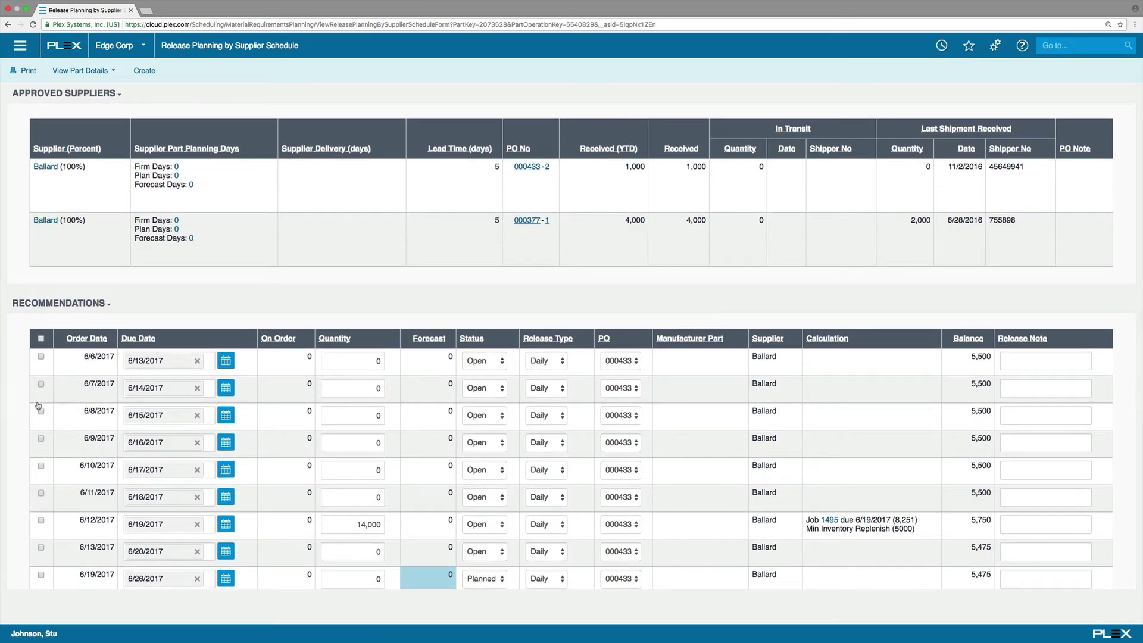
{"action": "left_click", "coordinate": [41, 521]}
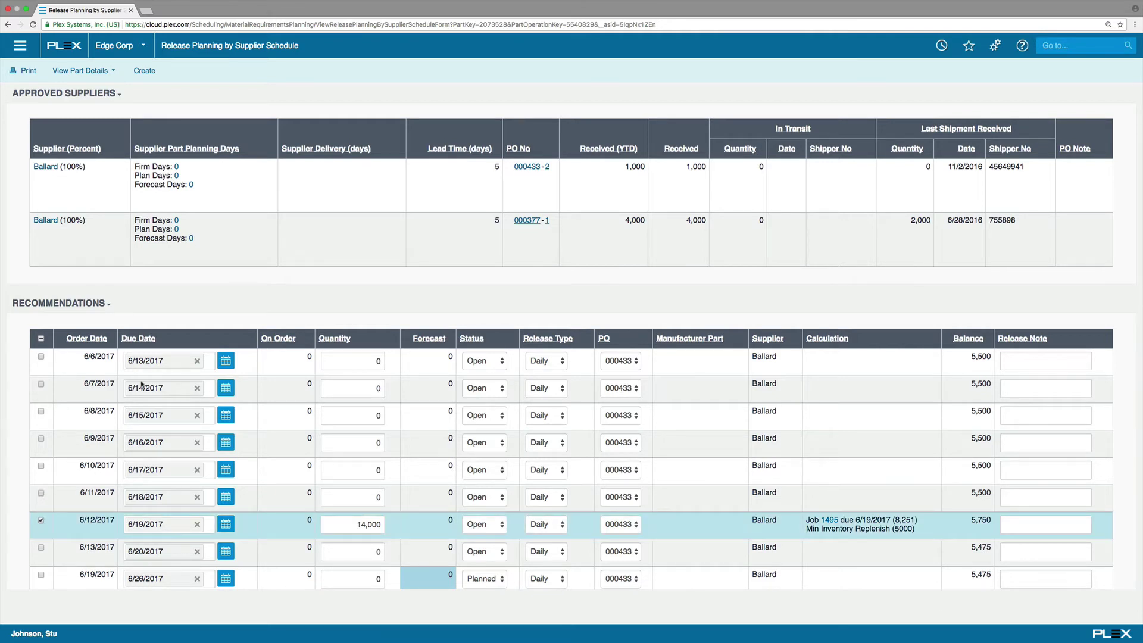
{"action": "left_click", "coordinate": [144, 71]}
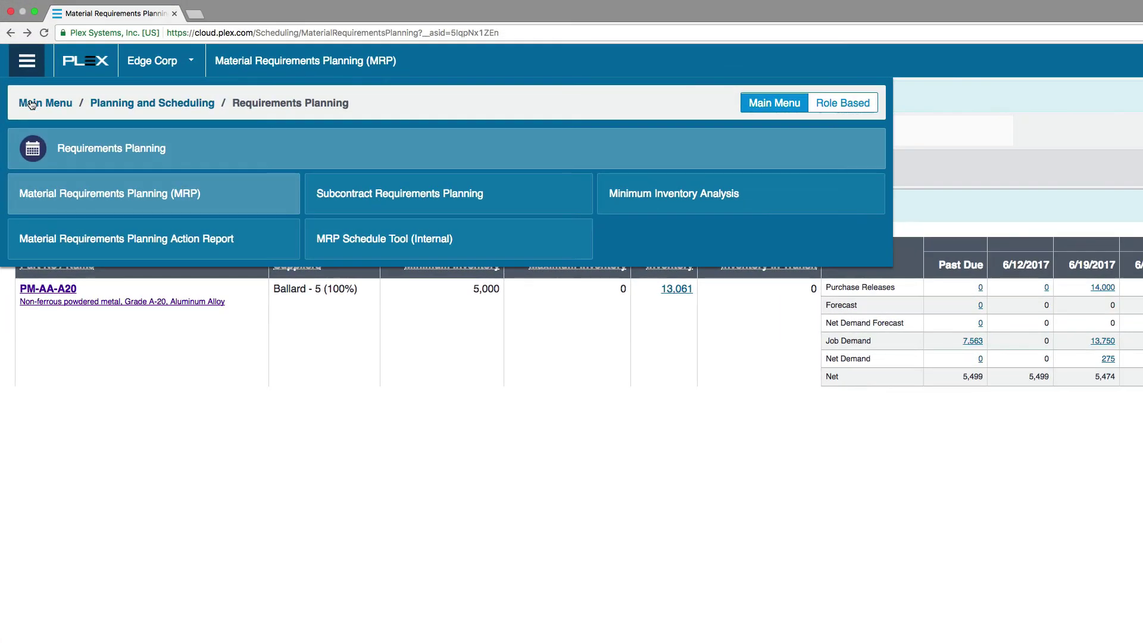
Search the Inventory for part numbers beginning with pm-aa and select all listed containers for label printing.
{"action": "left_click", "coordinate": [24, 77]}
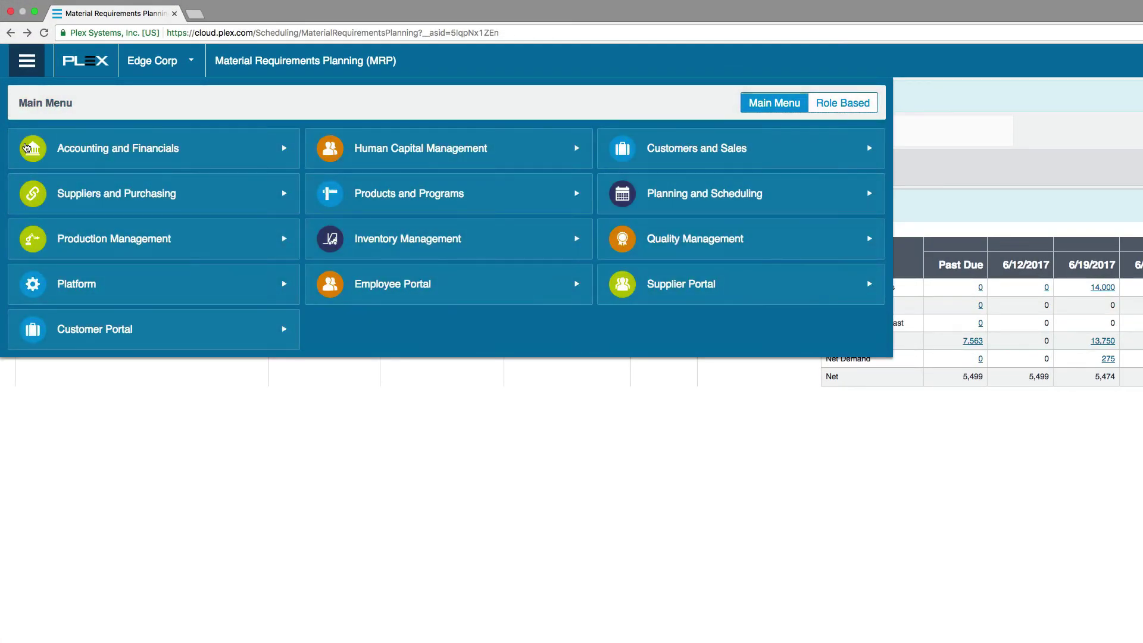
{"action": "left_click", "coordinate": [366, 240]}
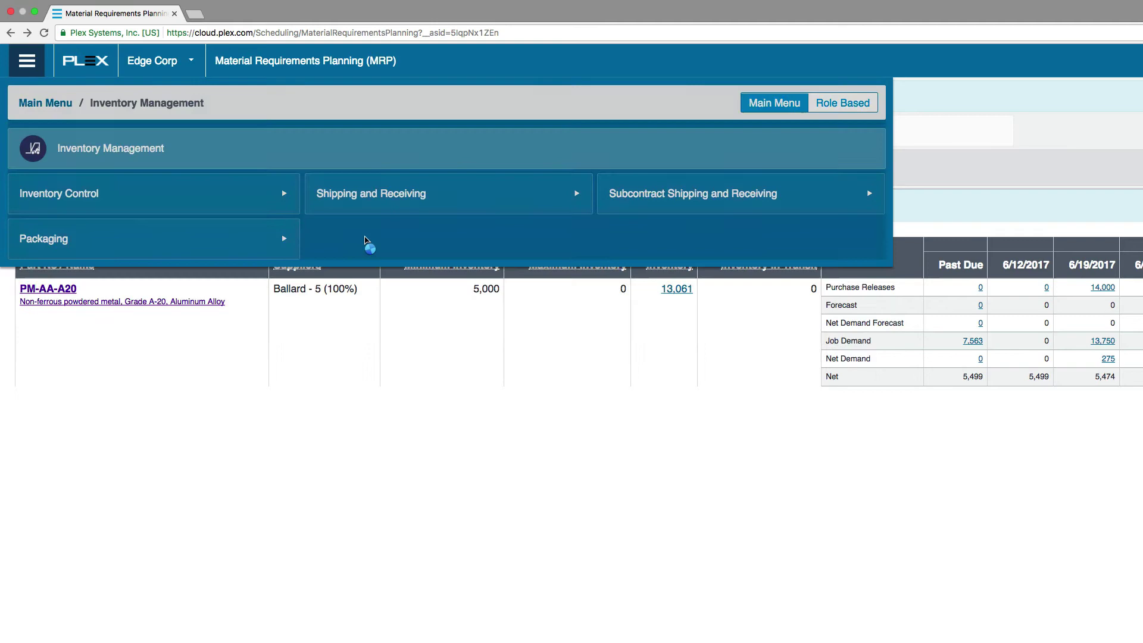
{"action": "left_click", "coordinate": [218, 192]}
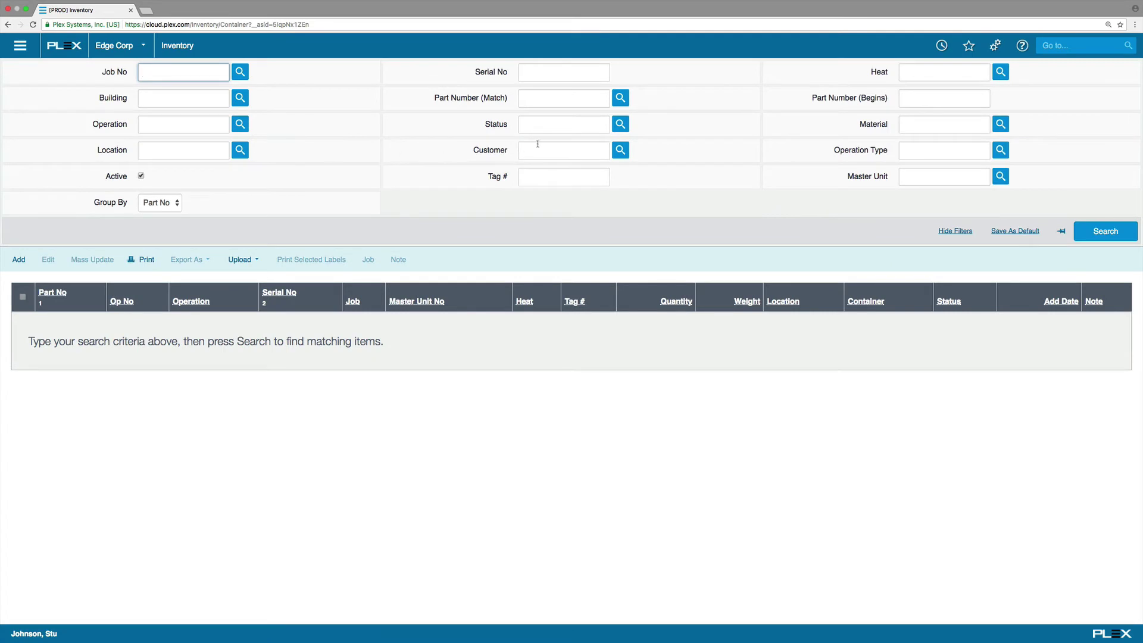
{"action": "left_click", "coordinate": [916, 100]}
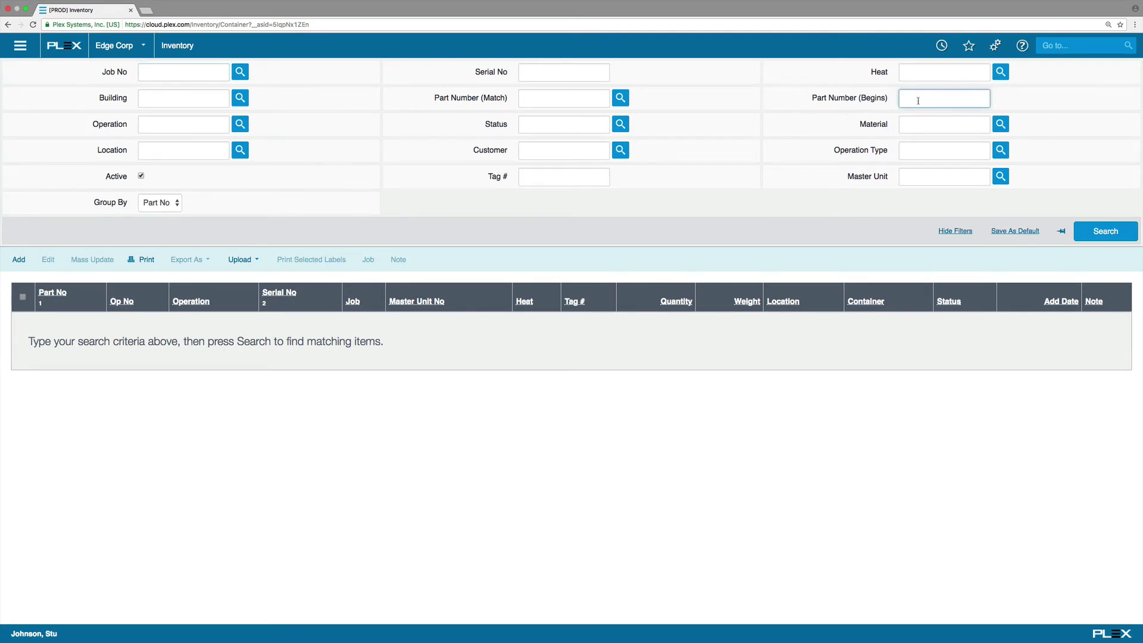
{"action": "type", "text": "pm-aa"}
{"action": "key", "text": "Return"}
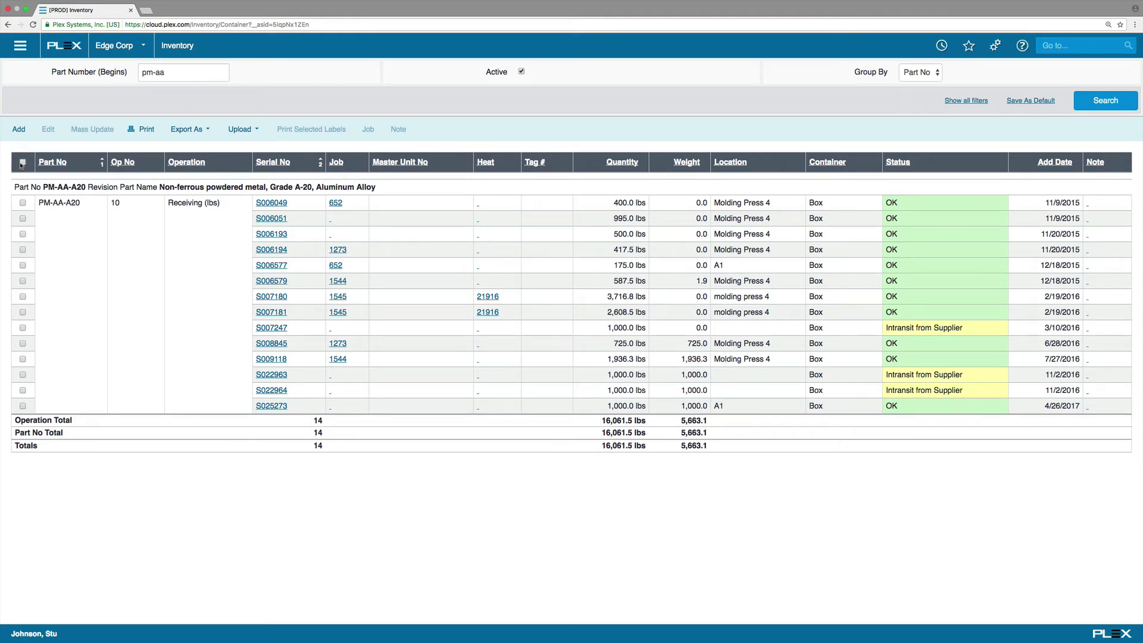
{"action": "left_click", "coordinate": [23, 162]}
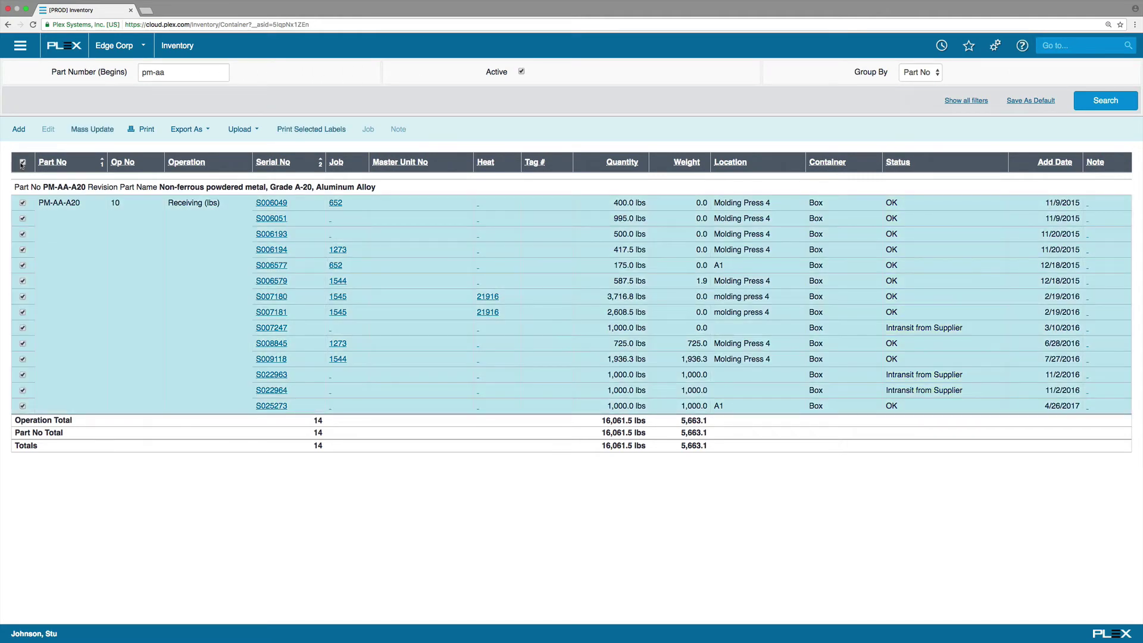
{"action": "left_click", "coordinate": [300, 129]}
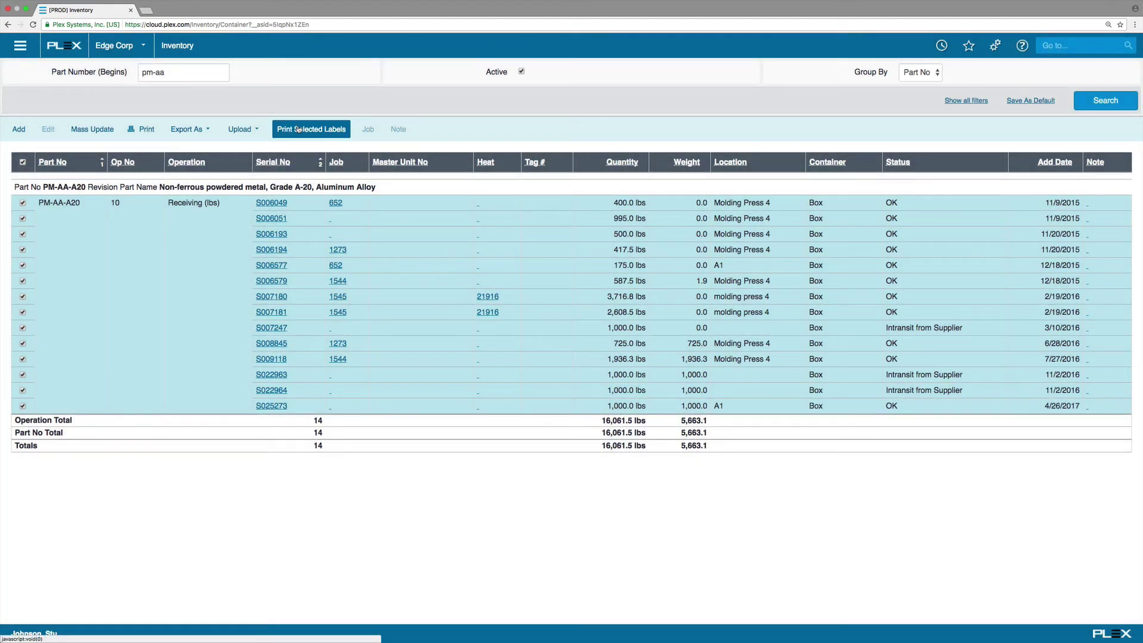
Open the Receive Part form from the receiving functions of Inventory Management.
{"action": "left_click", "coordinate": [19, 46]}
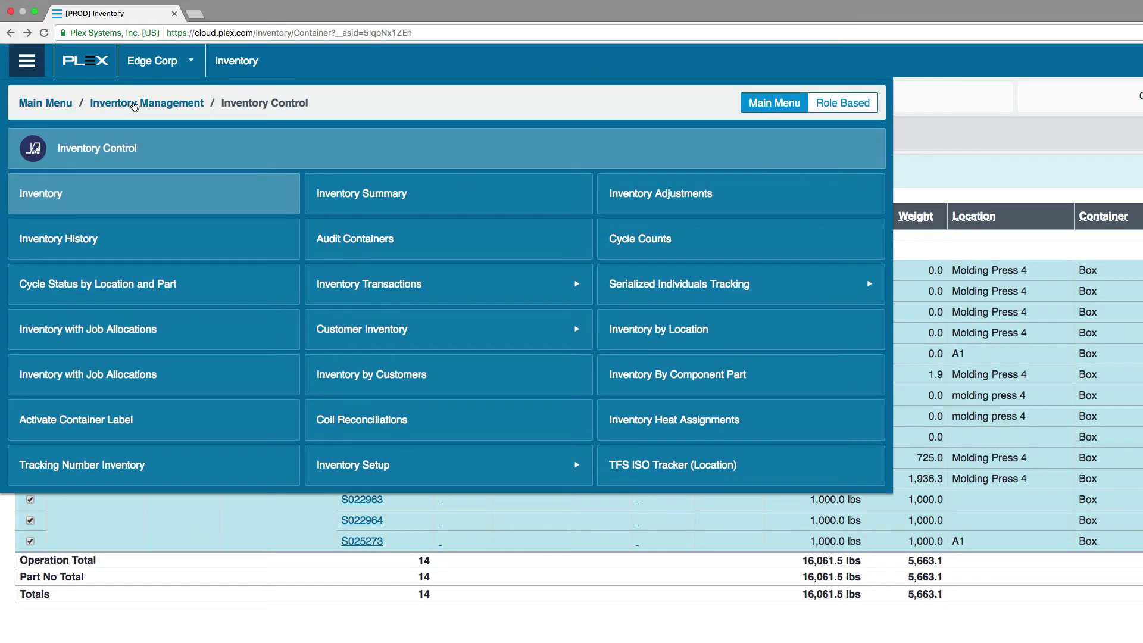
{"action": "left_click", "coordinate": [131, 104]}
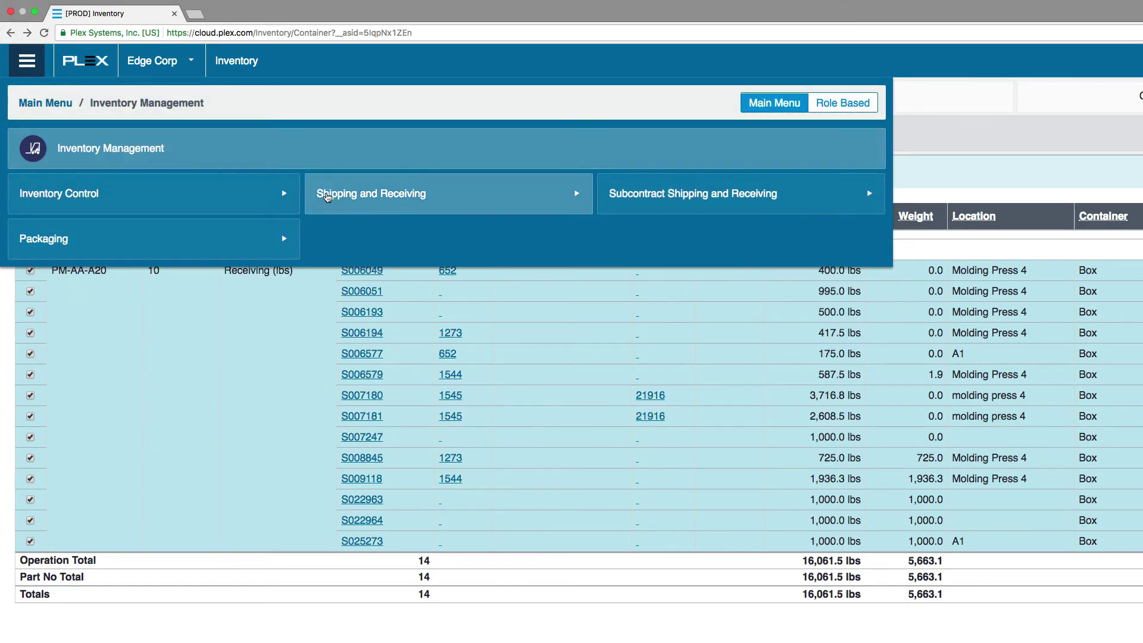
{"action": "left_click", "coordinate": [350, 194]}
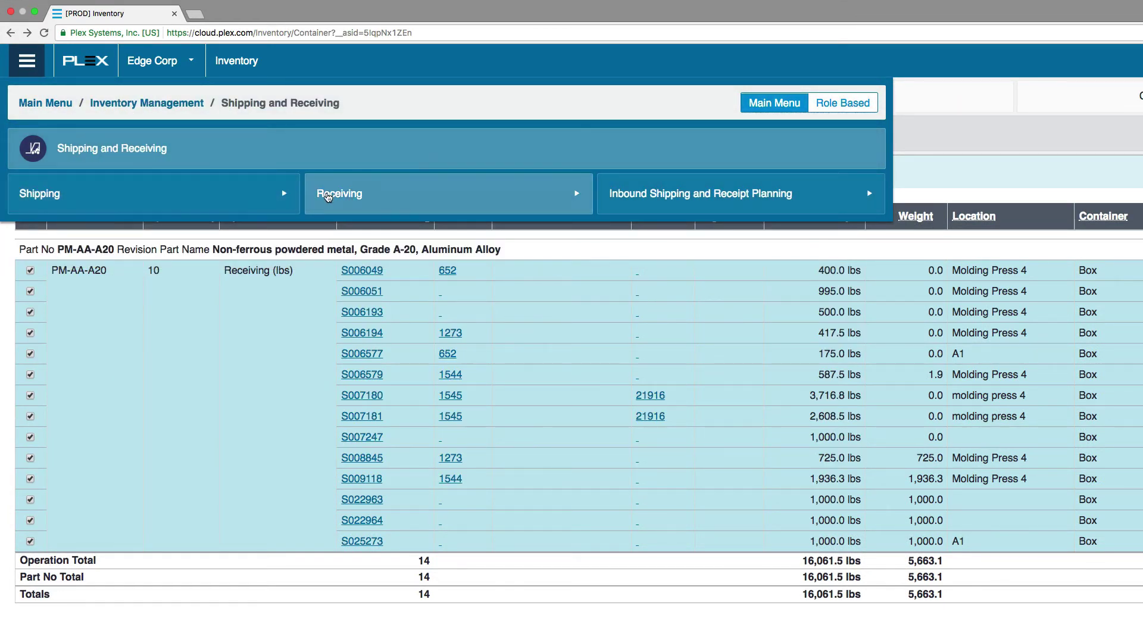
{"action": "left_click", "coordinate": [360, 196]}
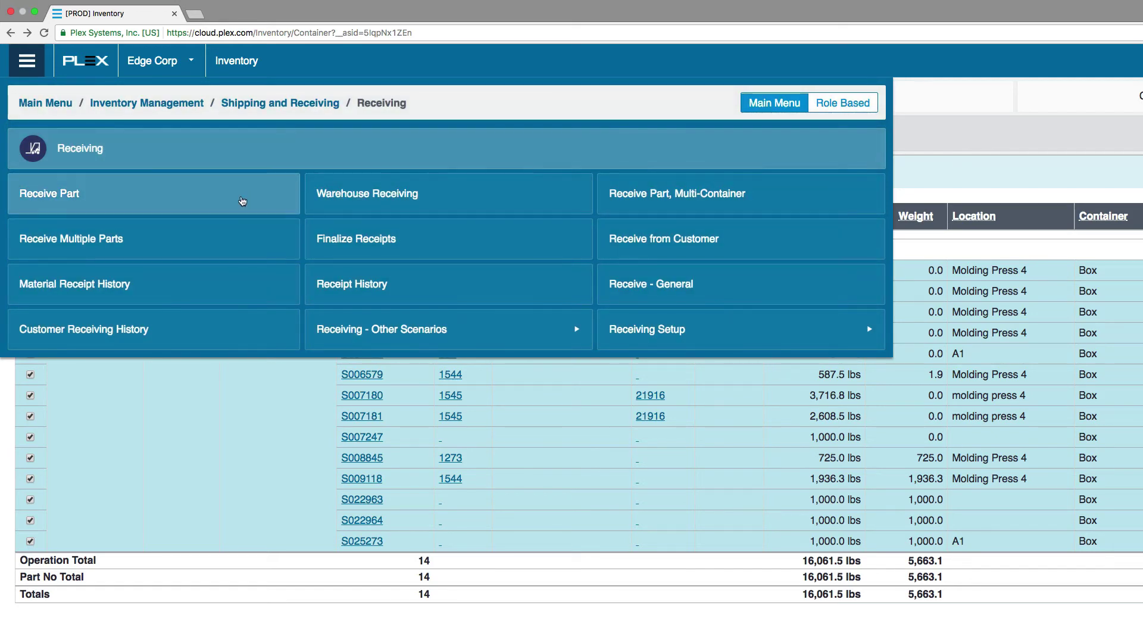
{"action": "left_click", "coordinate": [242, 200]}
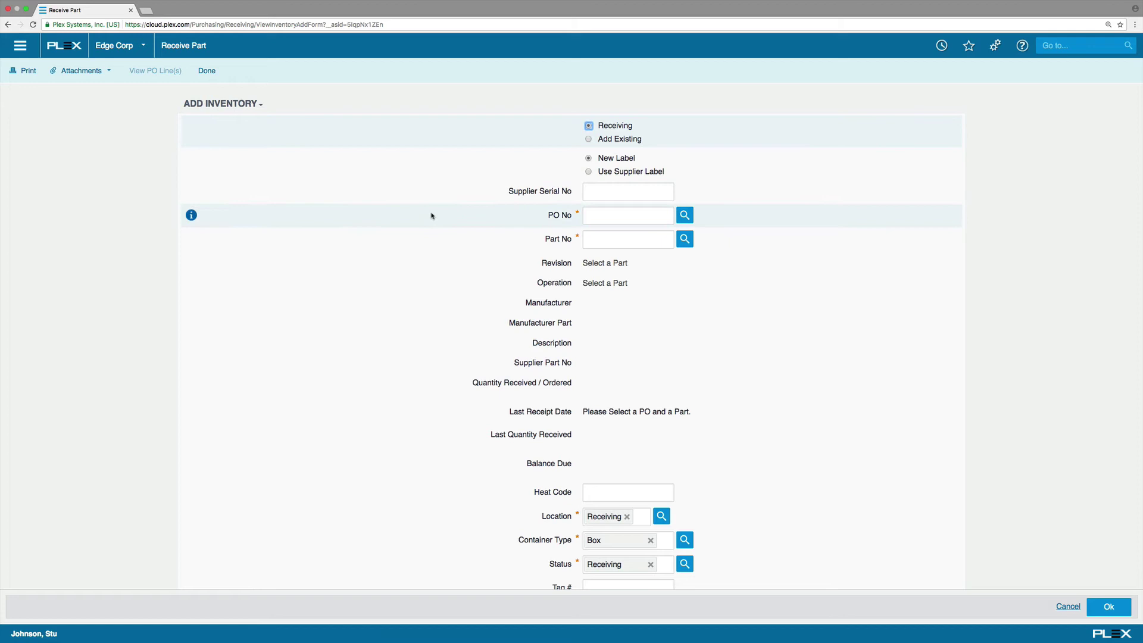
Set the part number to be received to PM-AA-A20, choosing a matching purchase order line item.
{"action": "left_click", "coordinate": [599, 237]}
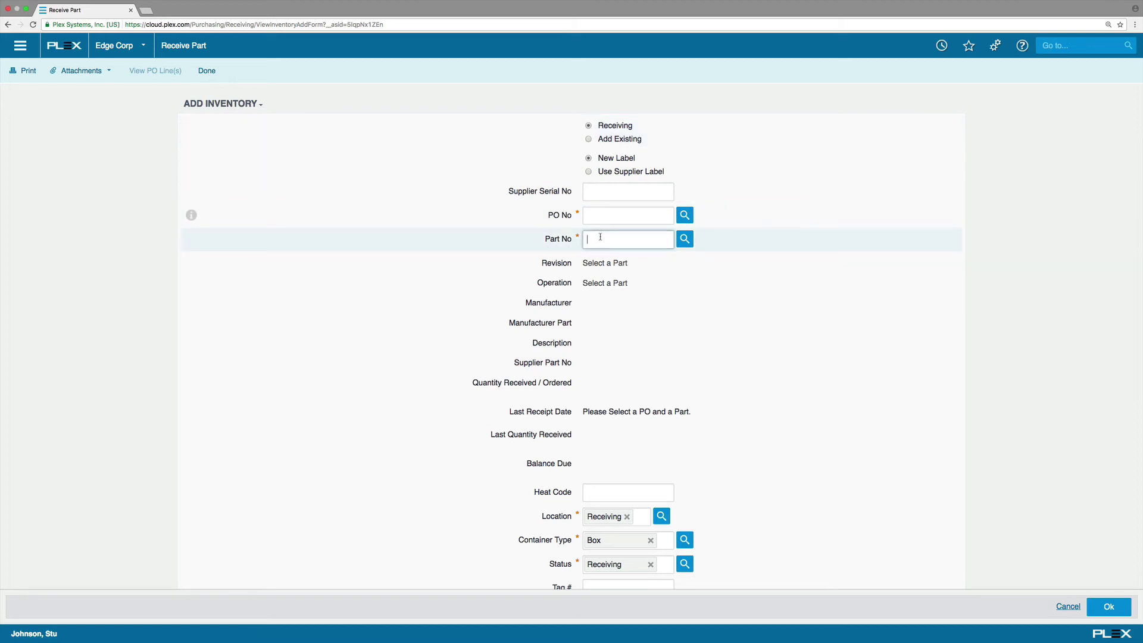
{"action": "type", "text": "pm-aa-a20"}
{"action": "key", "text": "Tab"}
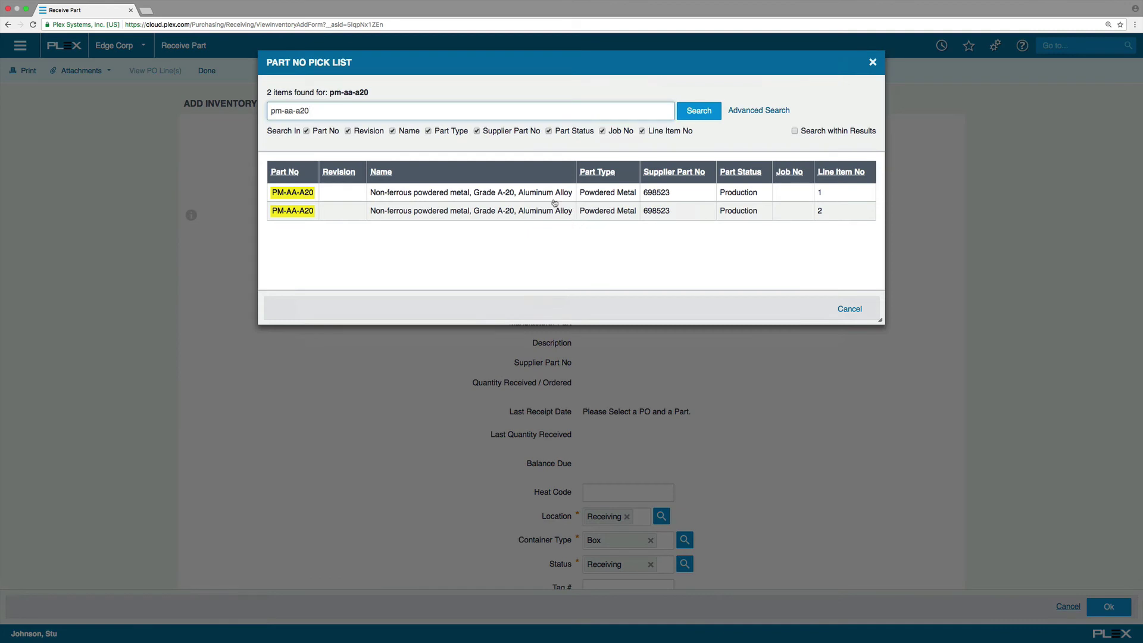
{"action": "left_click", "coordinate": [554, 202]}
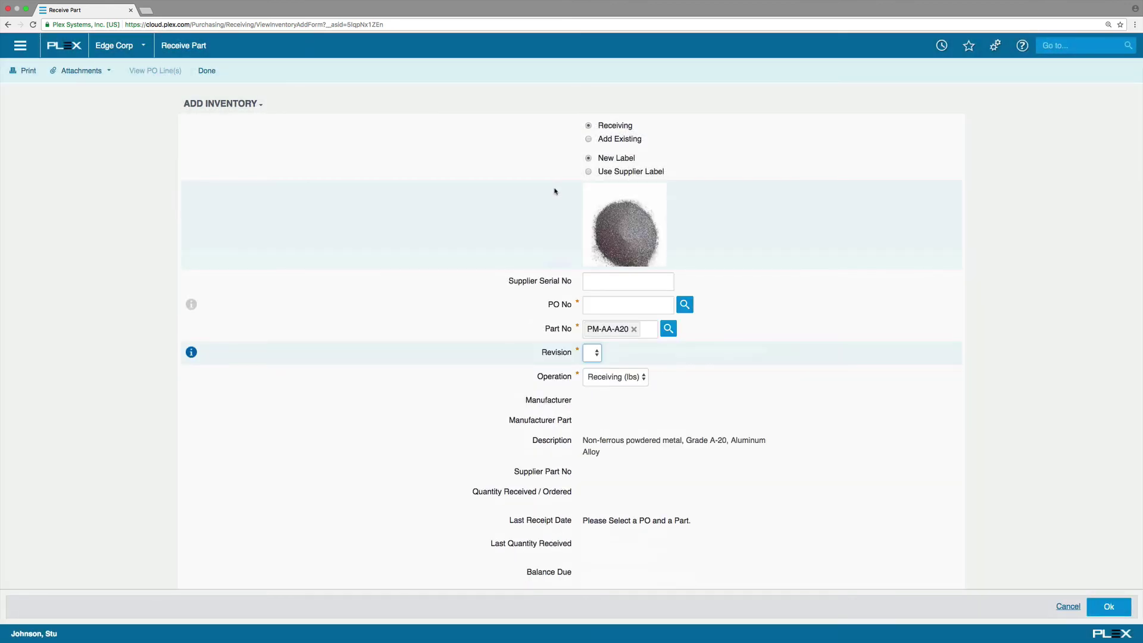
Finish receiving, select the 1010 Steel-12 container from The Steel Company in Finalize Receipts and proceed with it.
{"action": "left_click", "coordinate": [204, 71]}
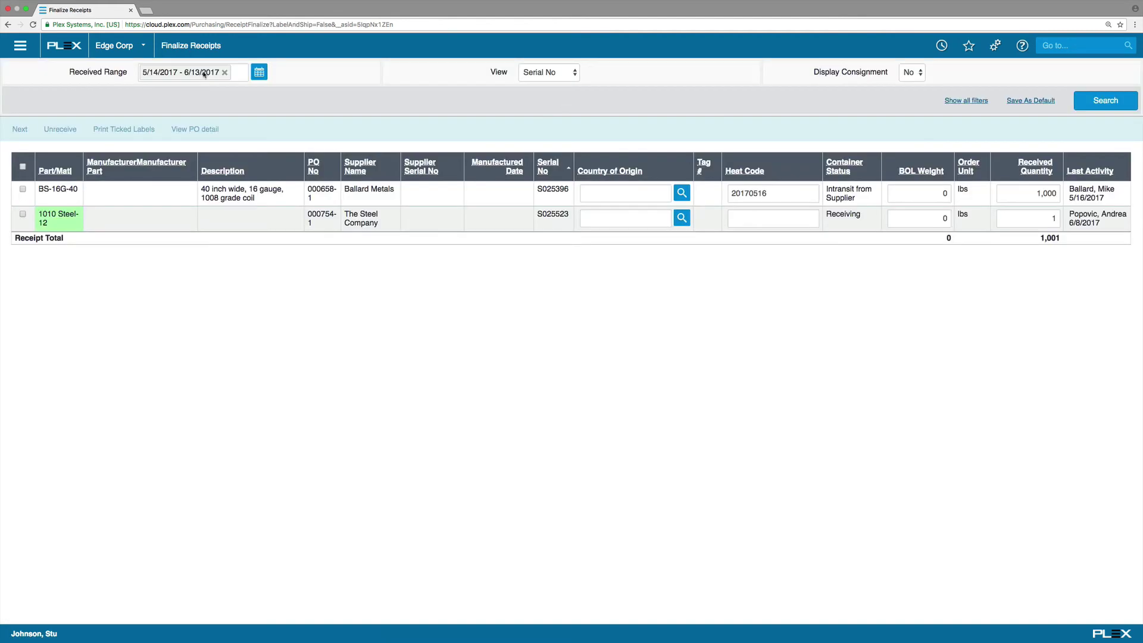
{"action": "left_click", "coordinate": [62, 218]}
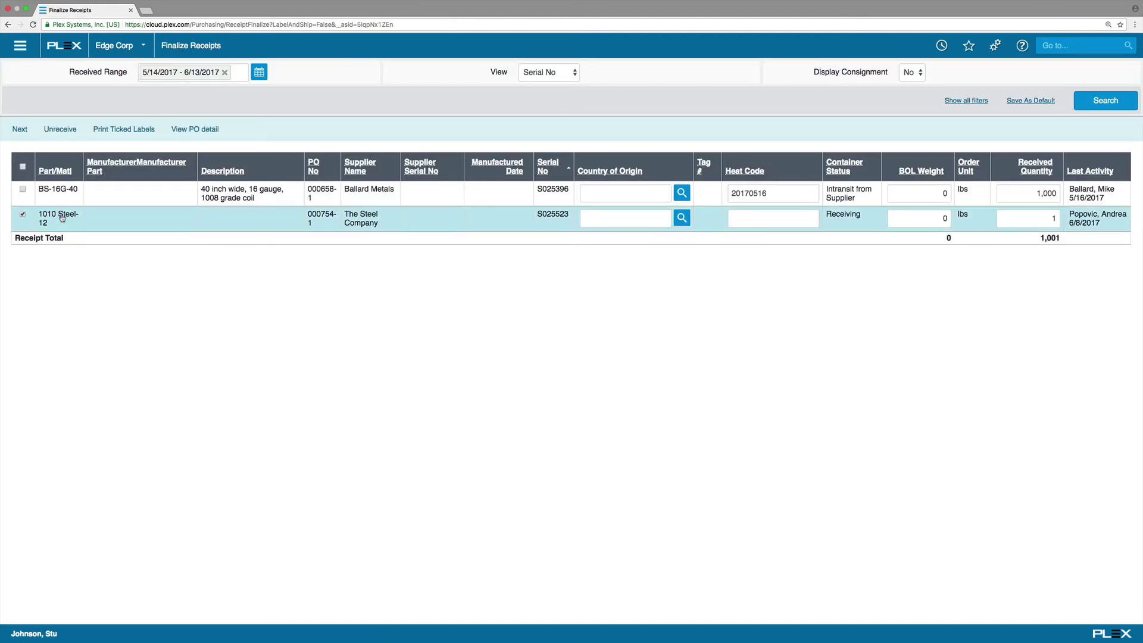
{"action": "left_click", "coordinate": [20, 129]}
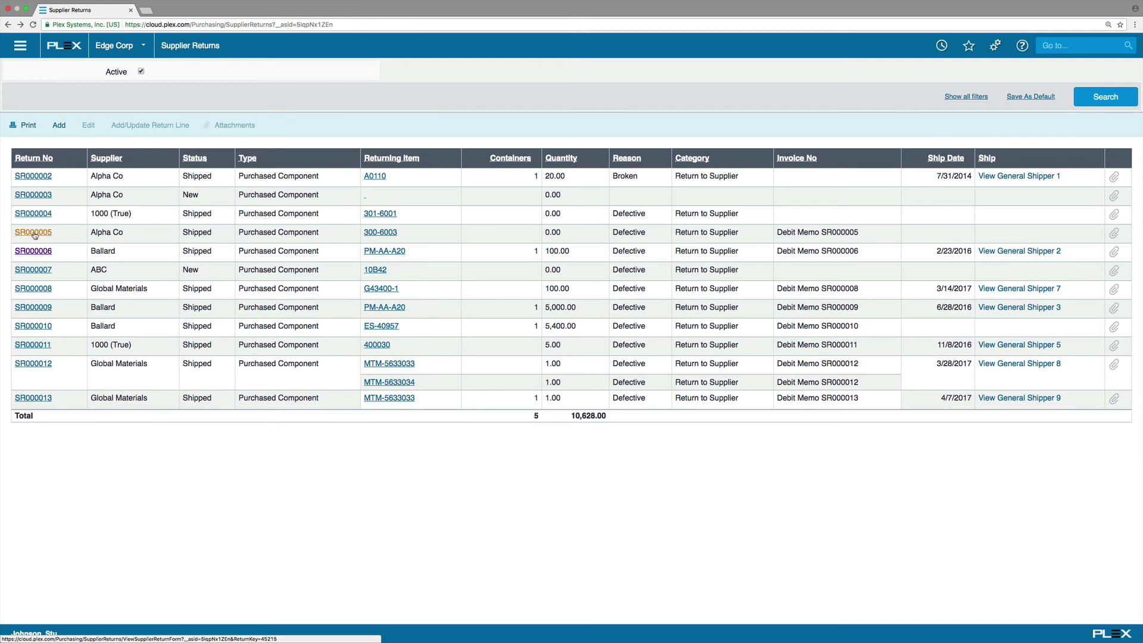
Open the Ballard supplier return for PM-AA-A20 shipped 2/23/2016 and go to its first line item.
{"action": "left_click", "coordinate": [33, 252]}
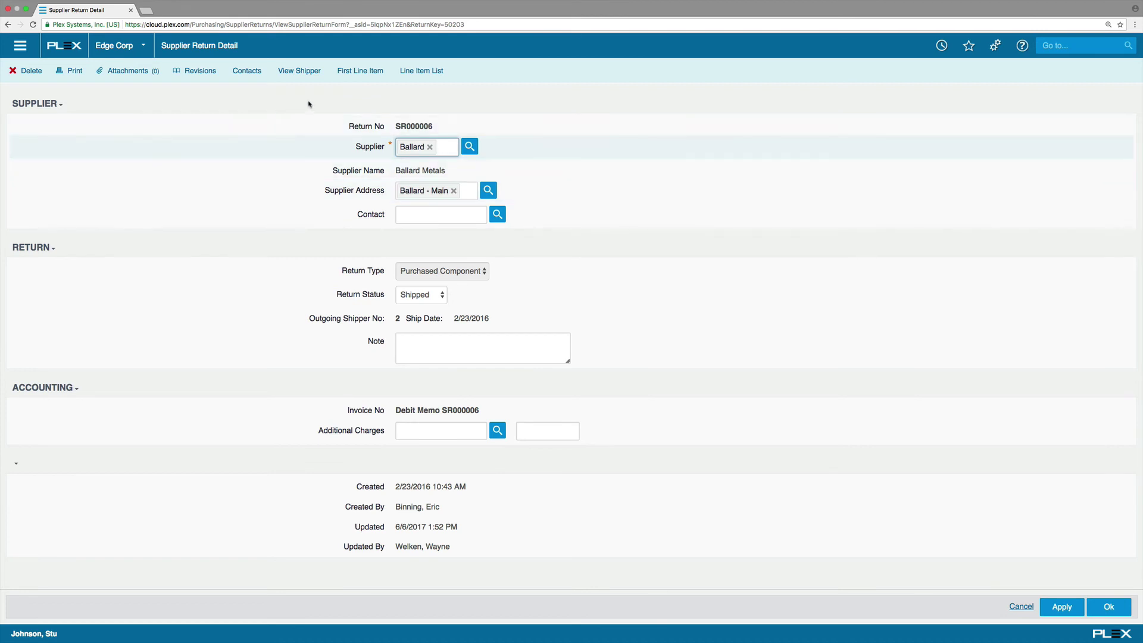
{"action": "left_click", "coordinate": [360, 71]}
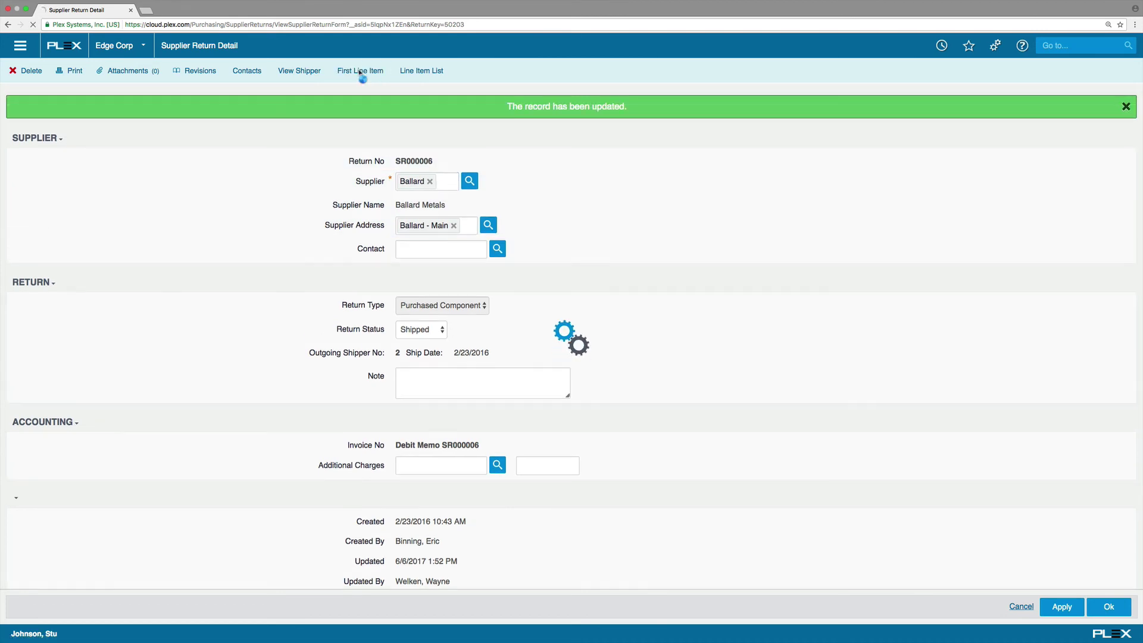